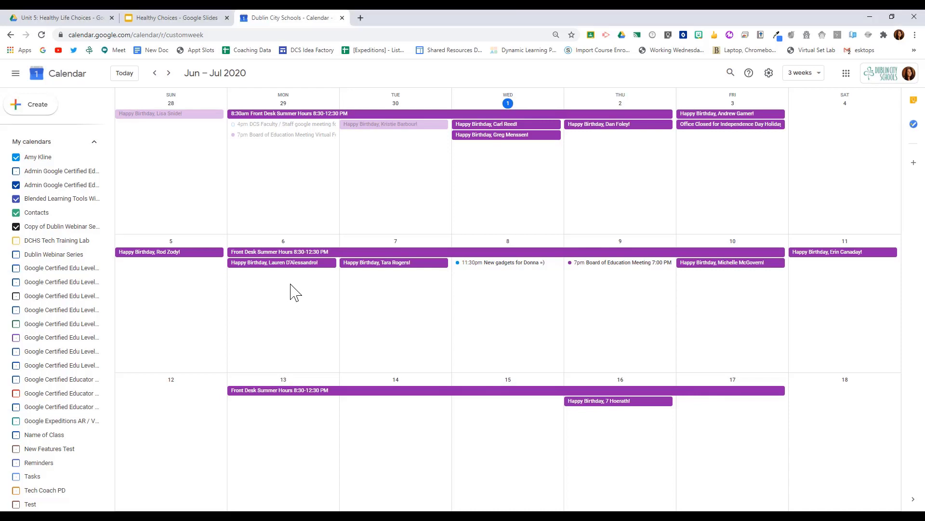
Create an appointment slots entry on July 6, 2020 titled "Google Training Help"
click(291, 291)
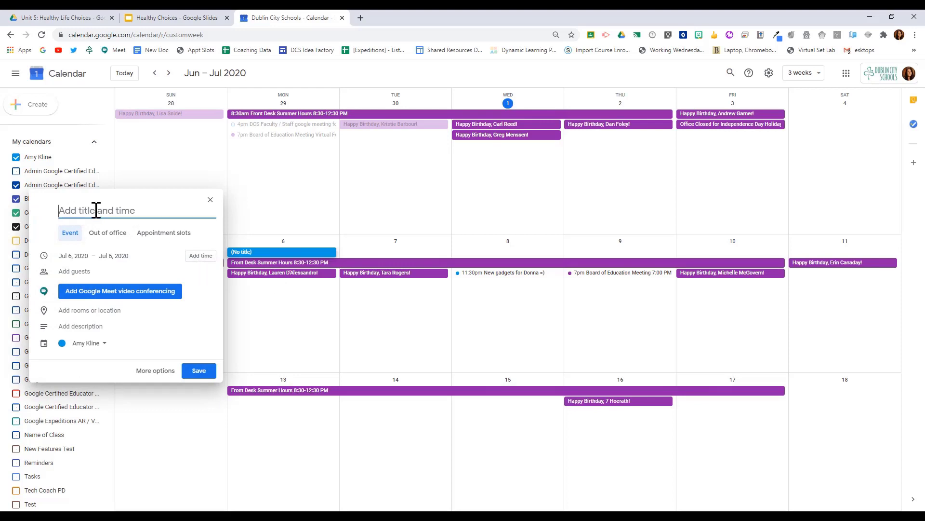
text(Google Training Help)
click(165, 236)
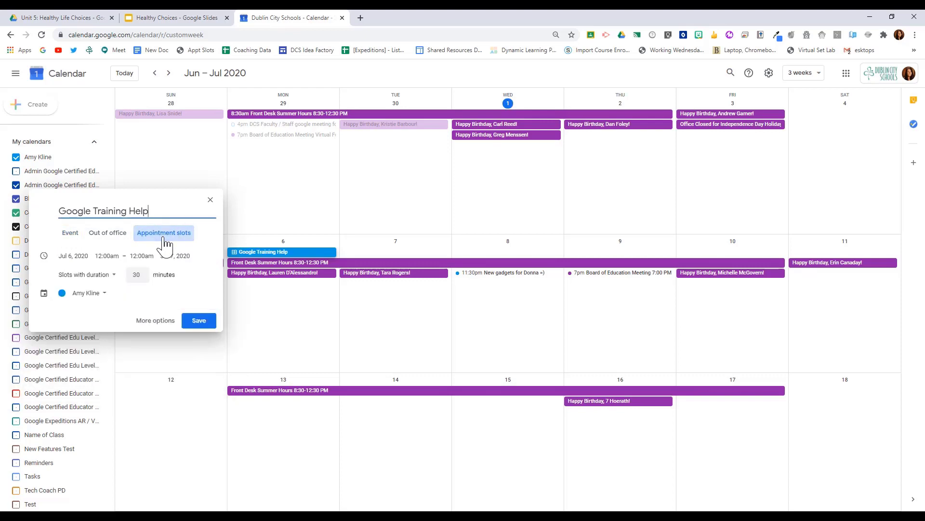
Set the appointment block's start time to 9:00am and its end time to 11:00am
click(99, 256)
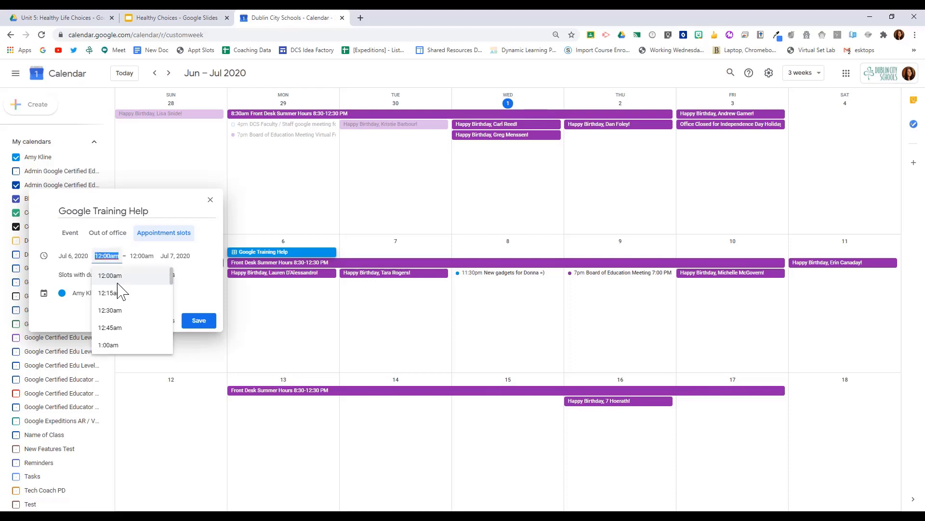
scroll(120, 299, down, 4)
scroll(127, 310, down, 6)
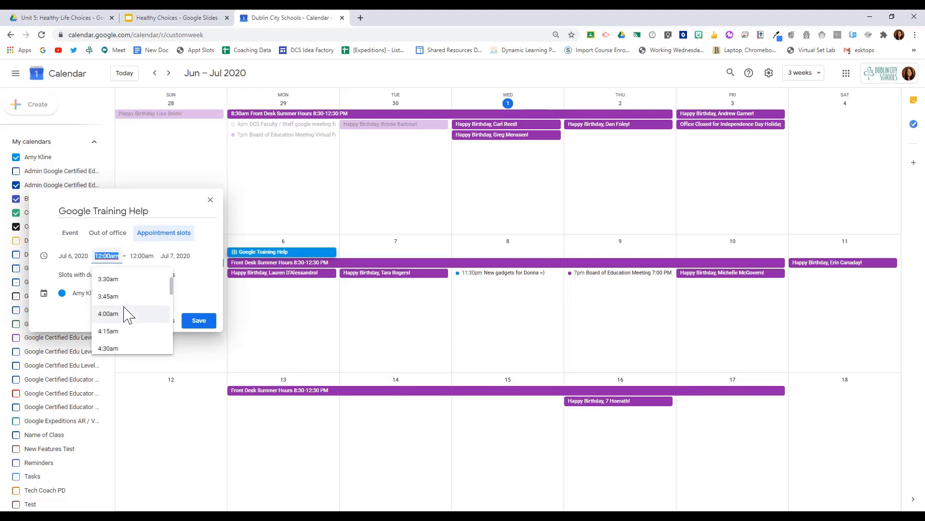
scroll(126, 316, down, 3)
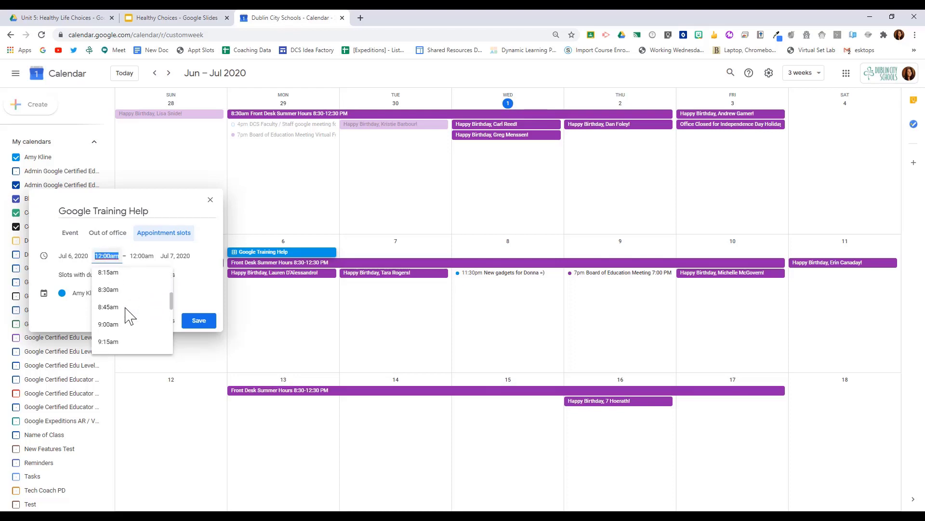
click(128, 323)
click(138, 257)
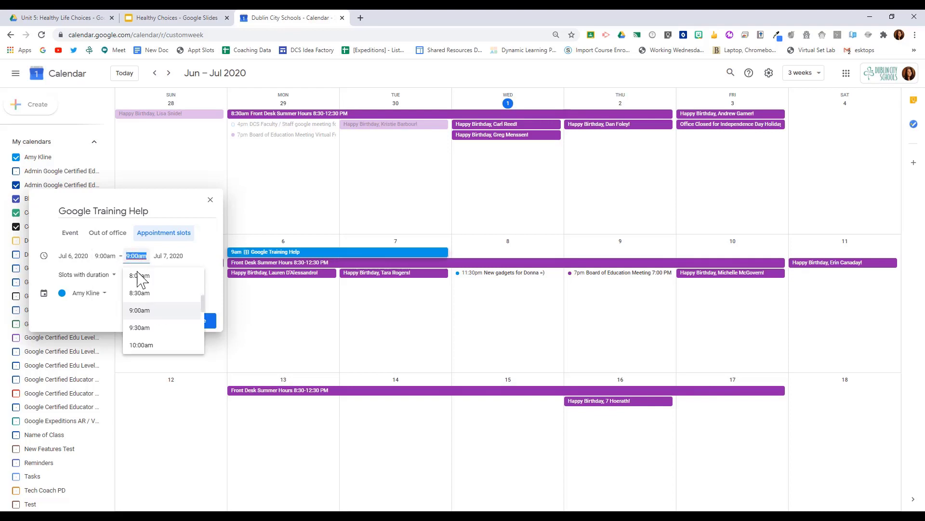
scroll(149, 313, down, 3)
click(149, 286)
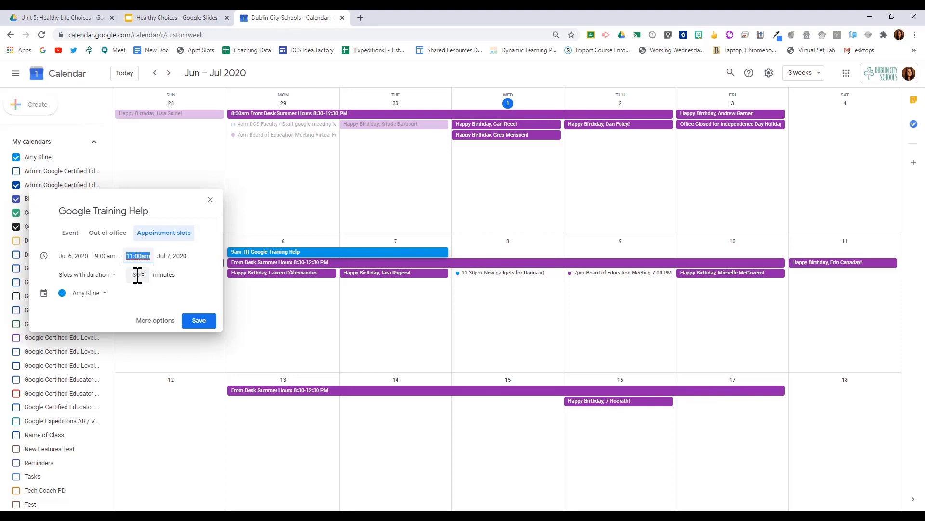
Set the slot duration to 20 minutes and open the full editing options for the appointment block
click(137, 275)
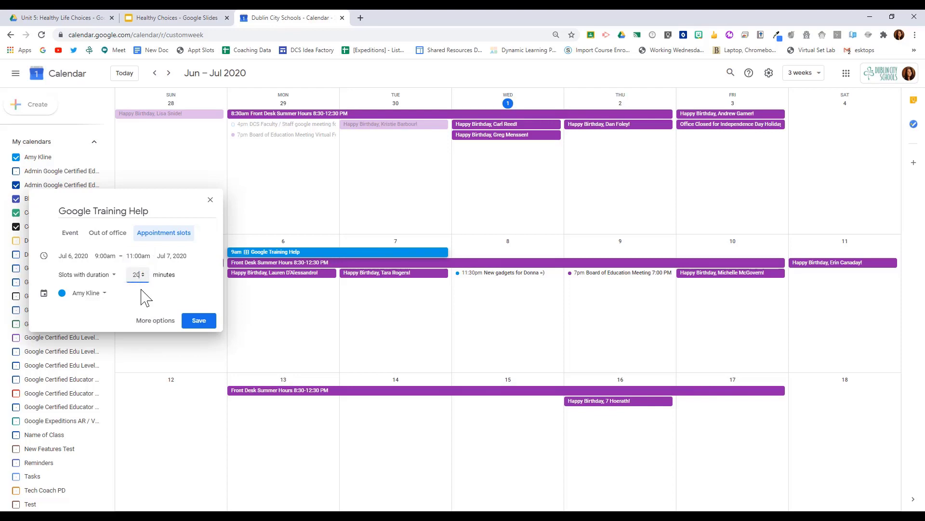
click(192, 297)
click(155, 323)
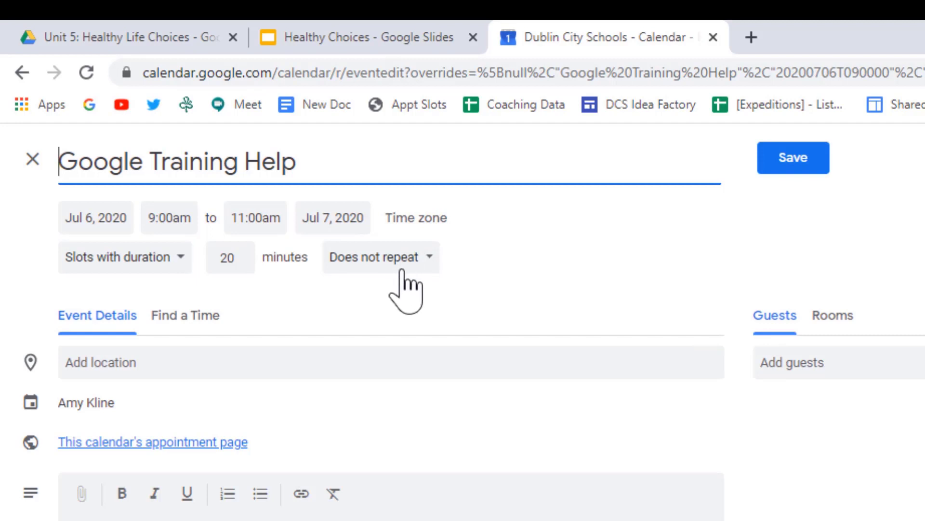
Set a custom recurrence that repeats every 1 day and ends on Jul 10, 2020
click(424, 262)
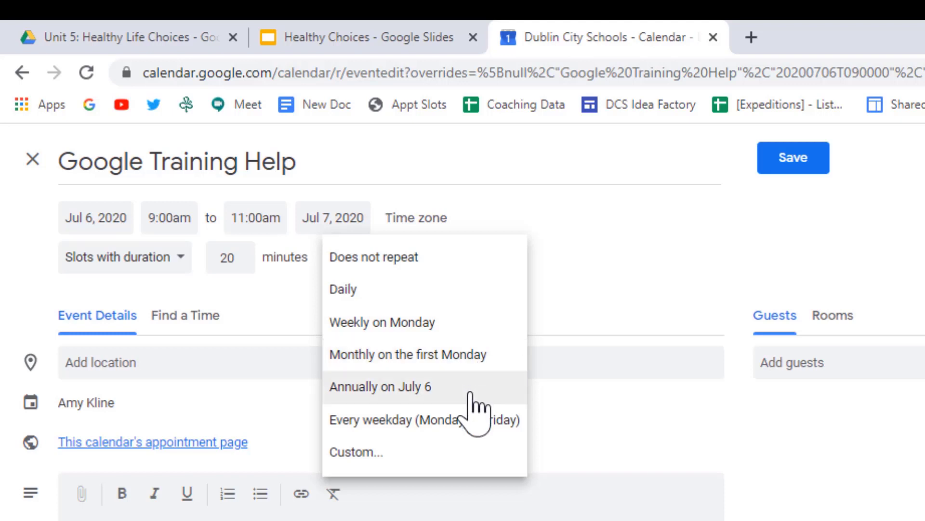
click(422, 453)
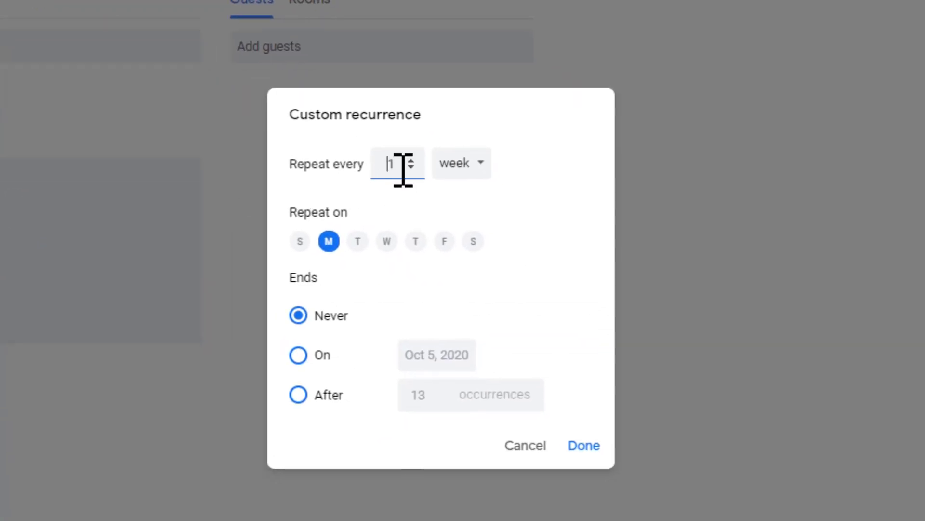
click(463, 174)
click(458, 132)
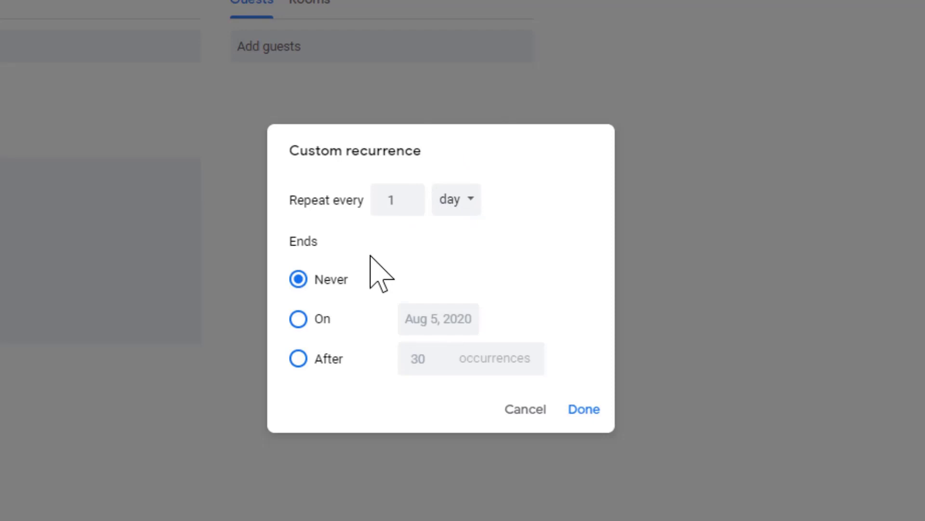
click(302, 320)
click(454, 319)
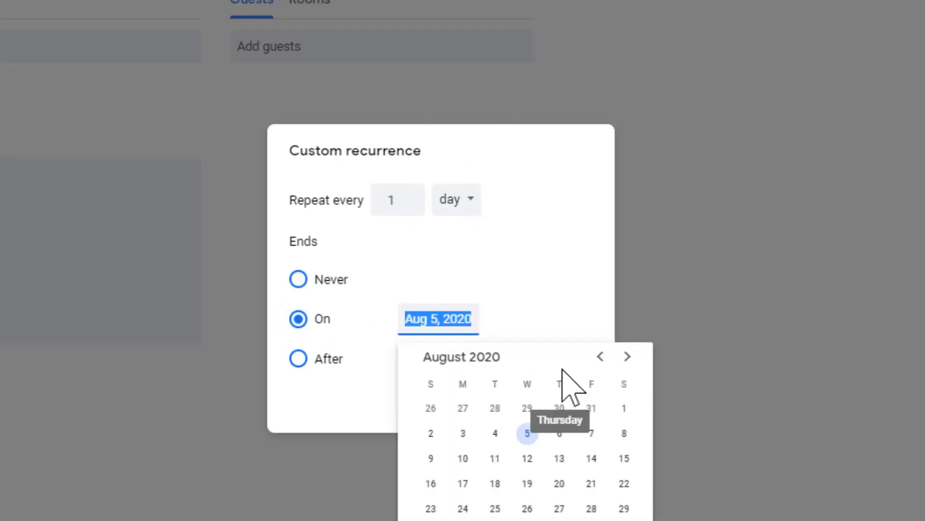
click(600, 357)
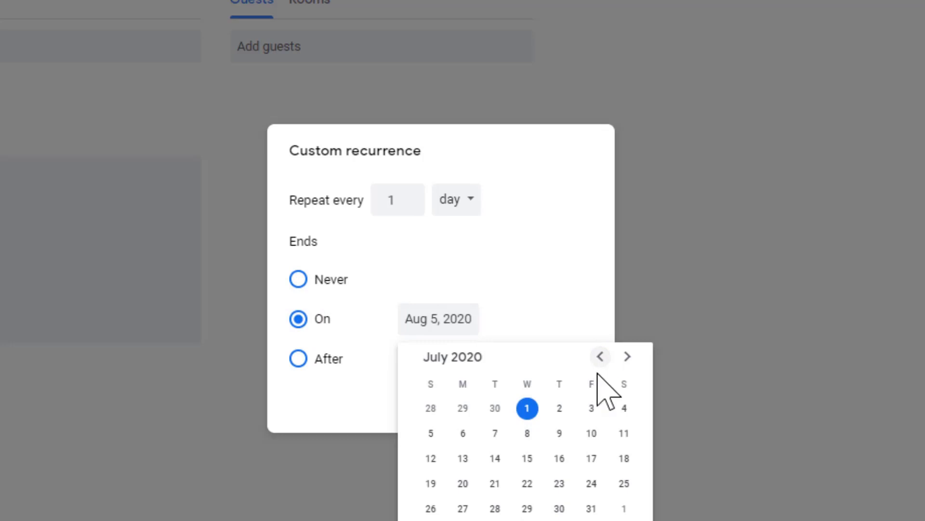
click(593, 434)
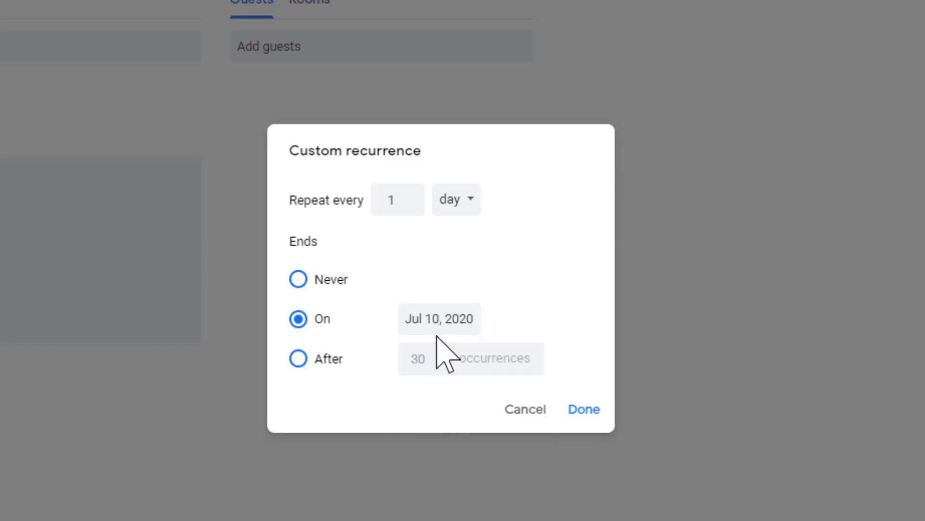
click(584, 410)
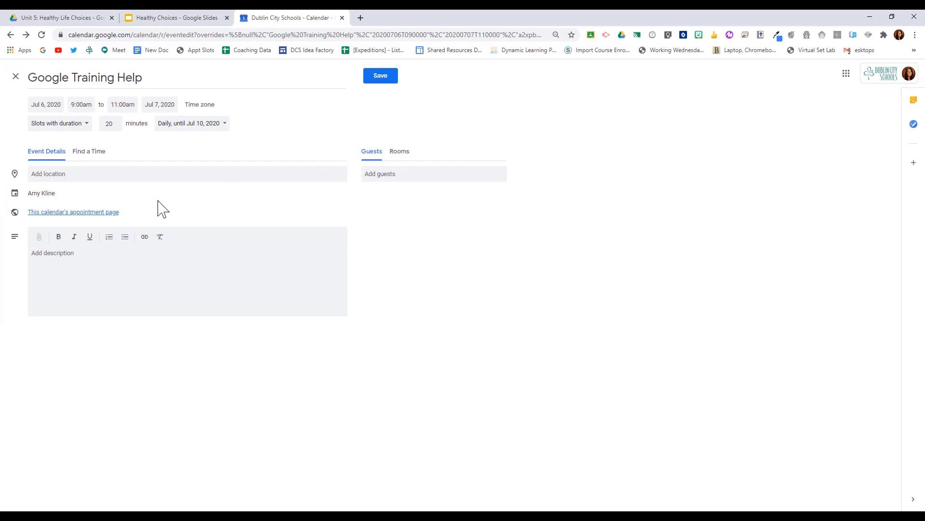
Check this calendar's appointment page for slots further ahead and return to the event being edited
click(72, 215)
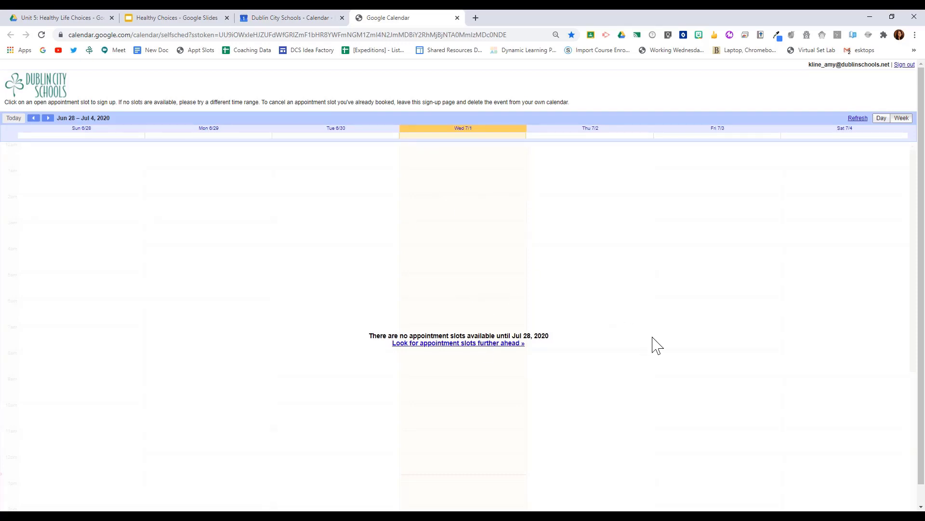
click(491, 354)
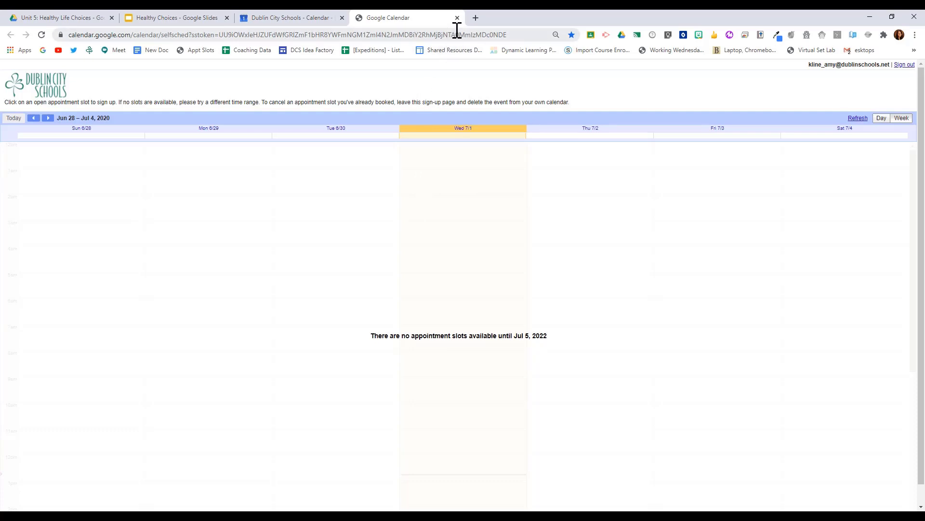
click(317, 21)
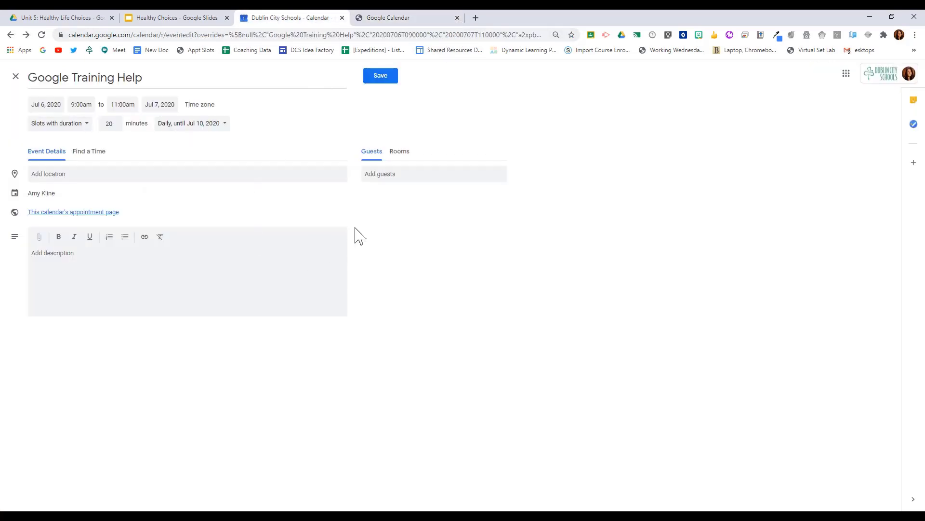
Save the Google Training Help event and review its slots from Jul 6, 2020 on the reloaded appointment page
click(381, 77)
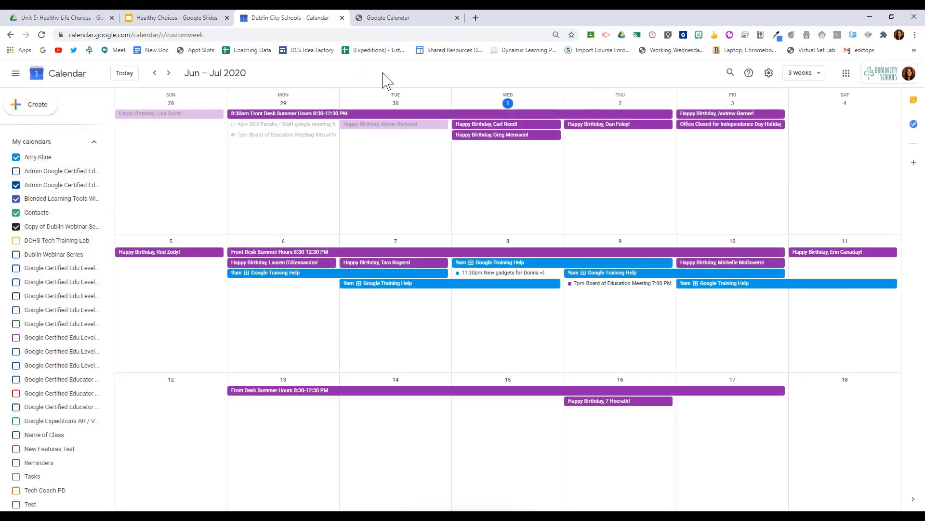
click(395, 22)
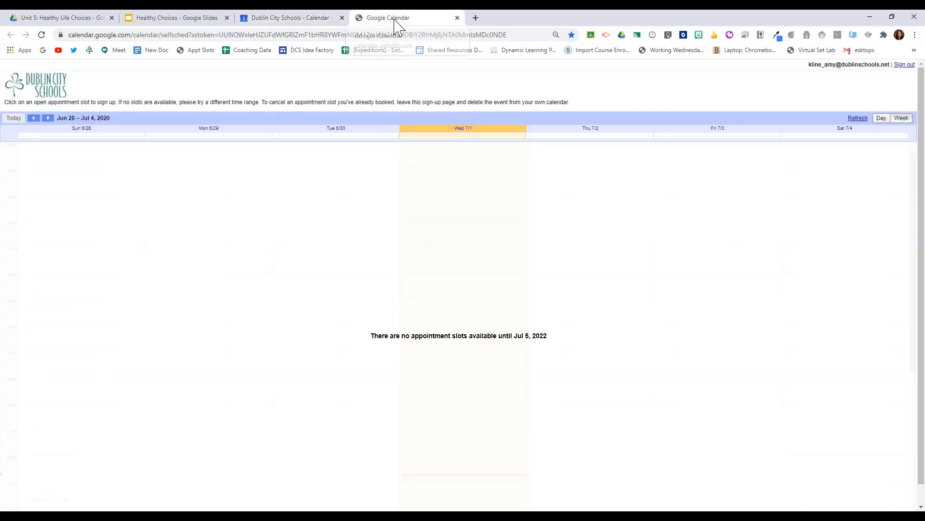
click(42, 35)
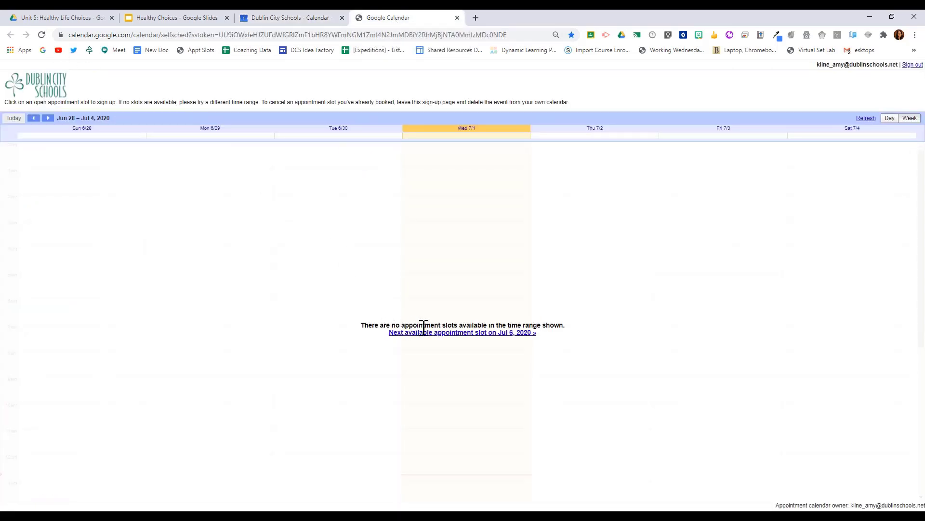
click(426, 334)
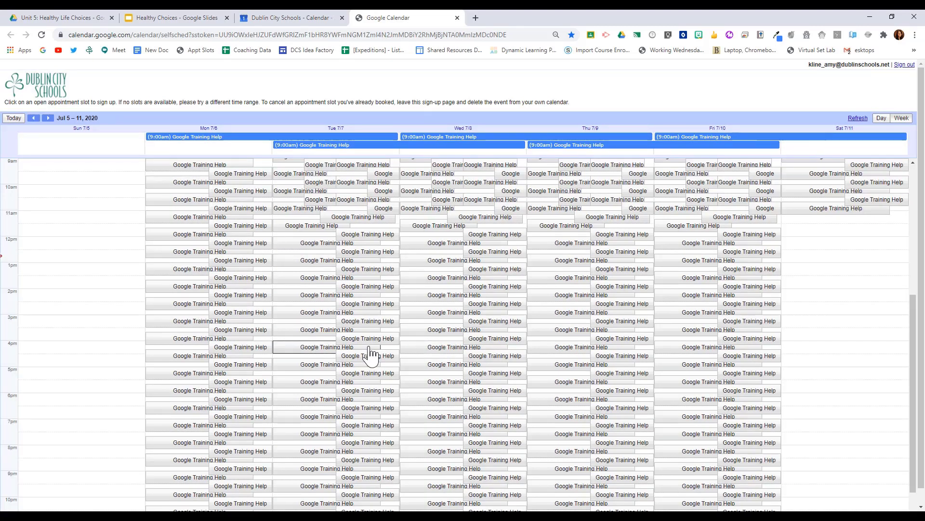
scroll(810, 366, down, 1)
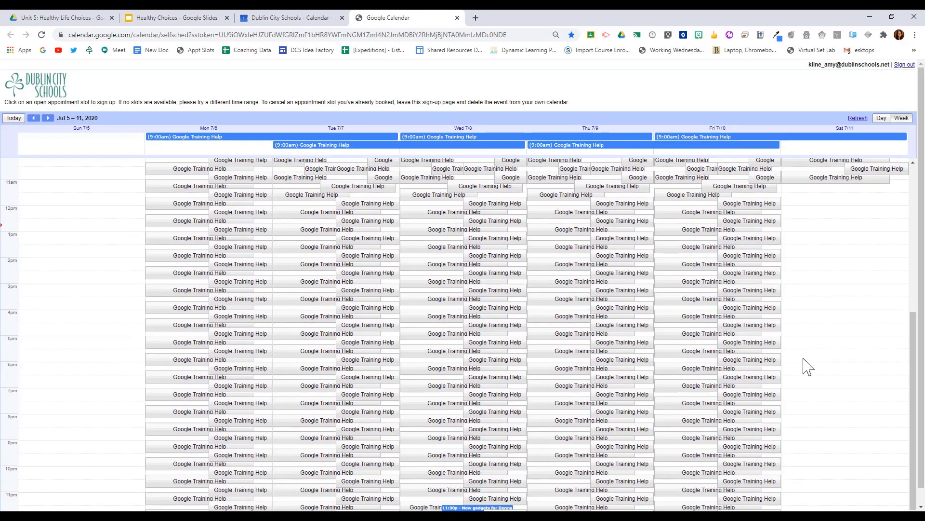
scroll(804, 365, up, 3)
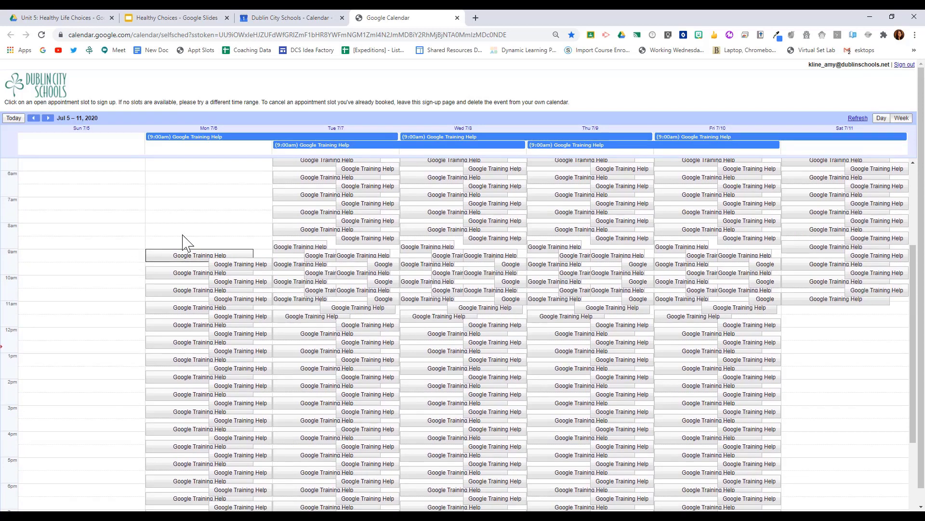
Change the July 6 Google Training Help block's end date to Jul 6, 2020 and save it for this and following events
click(307, 21)
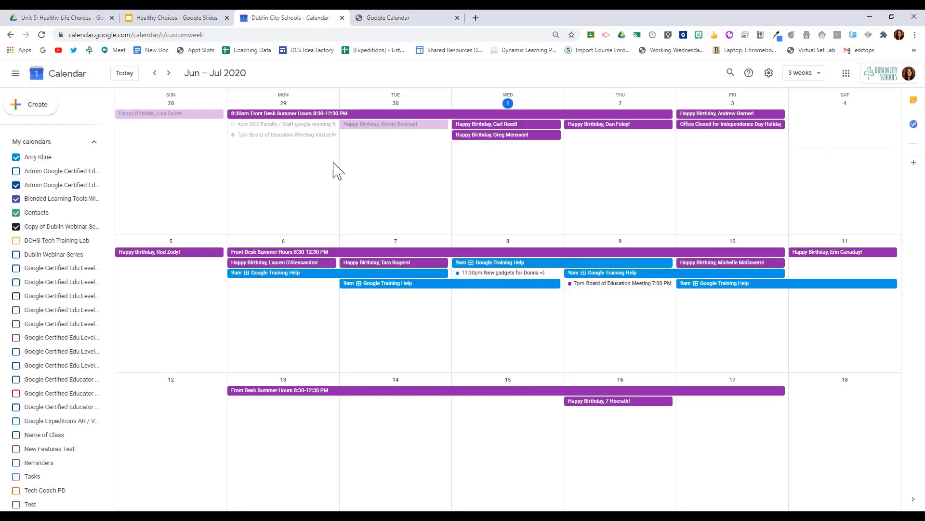
click(293, 273)
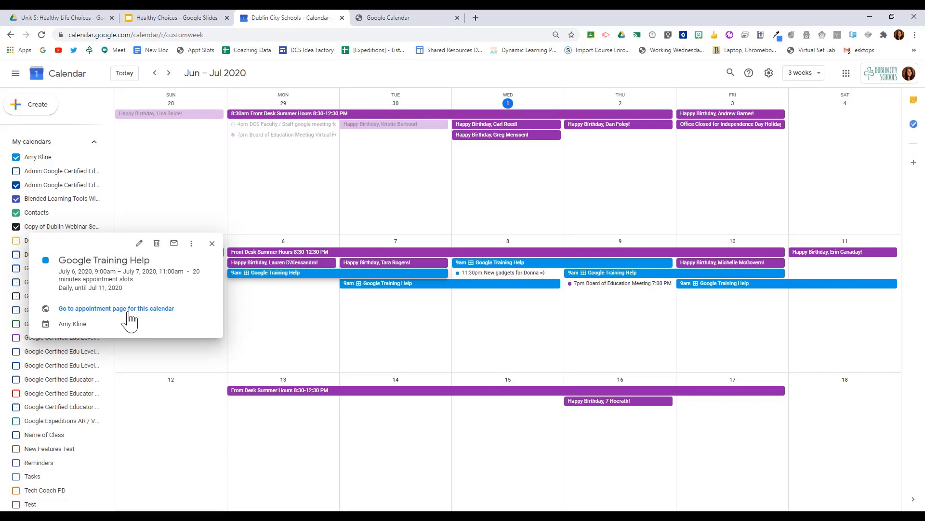
click(140, 247)
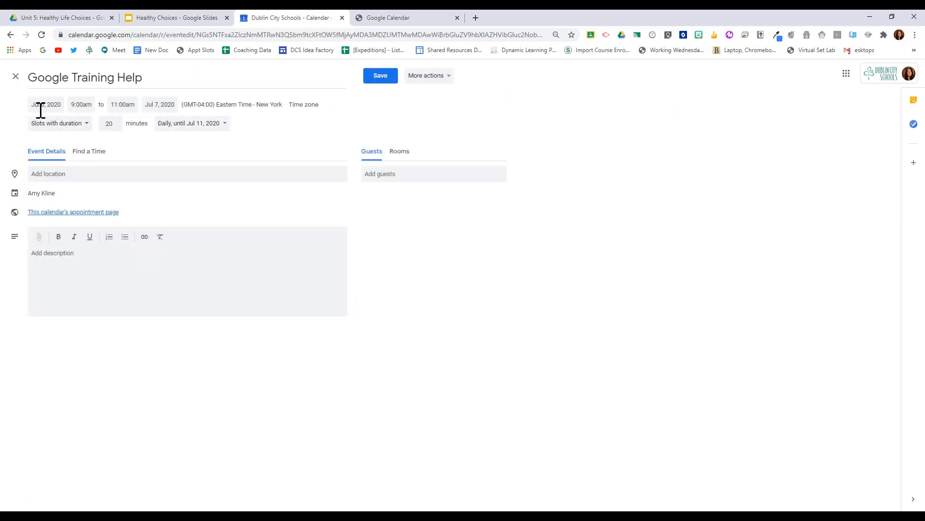
click(159, 105)
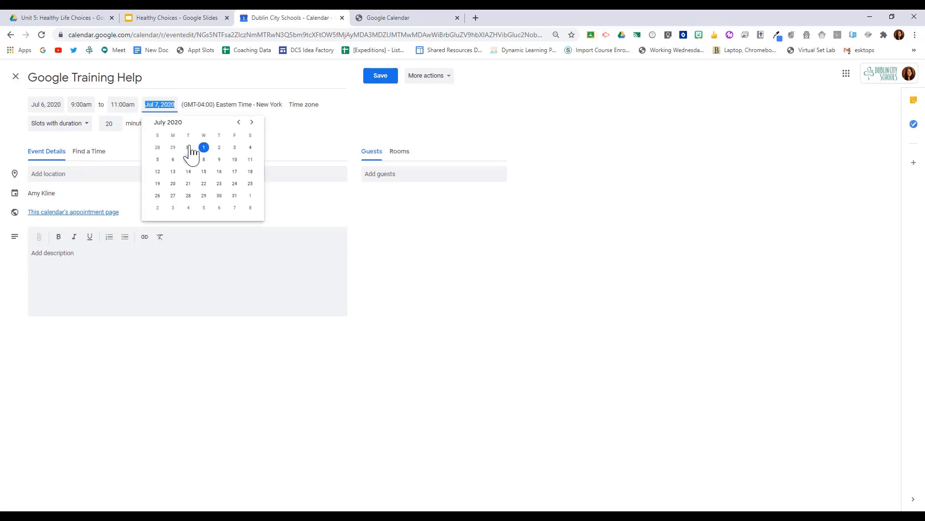
click(173, 159)
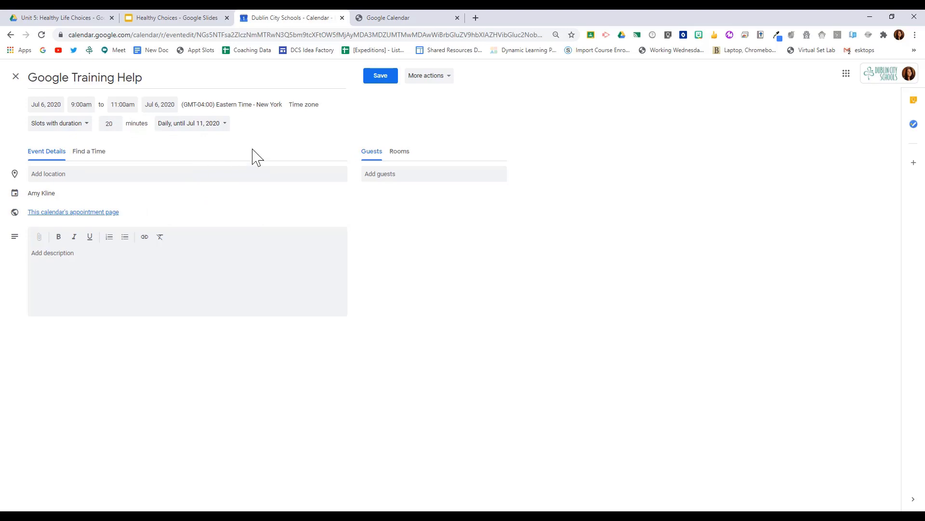
click(379, 83)
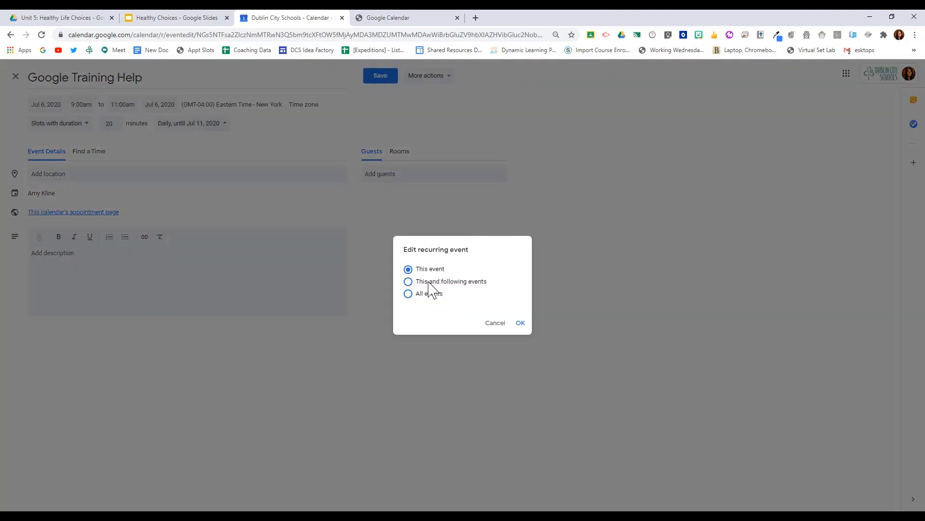
click(408, 283)
click(520, 323)
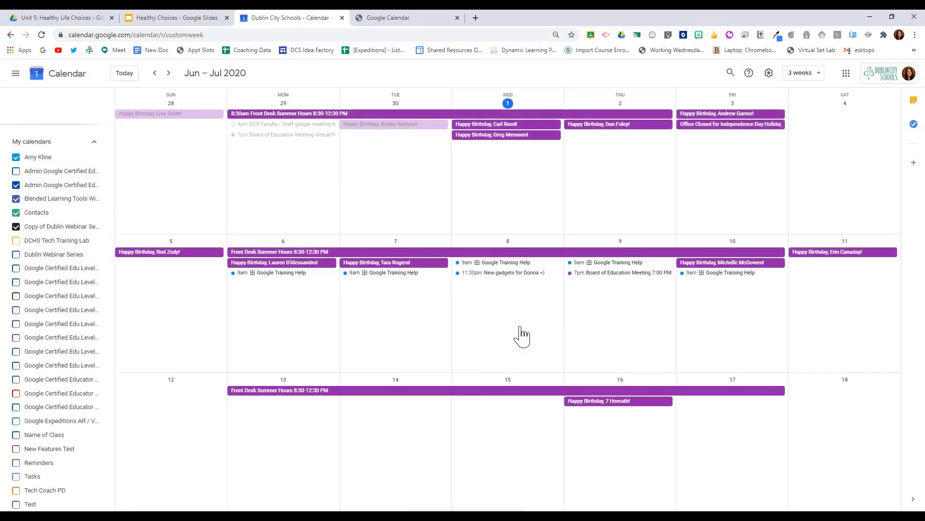
Reload the appointment page and view the week of the next available slot, Jul 6, 2020
click(413, 19)
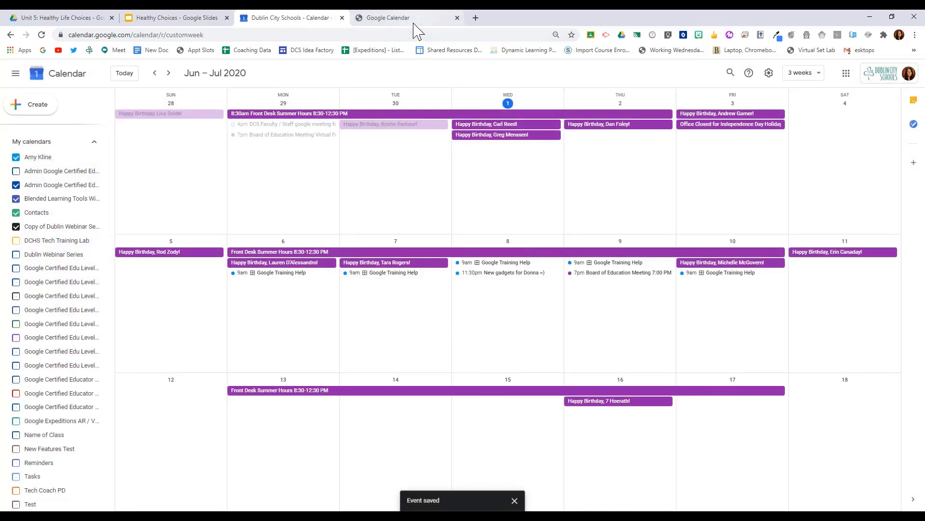
click(41, 35)
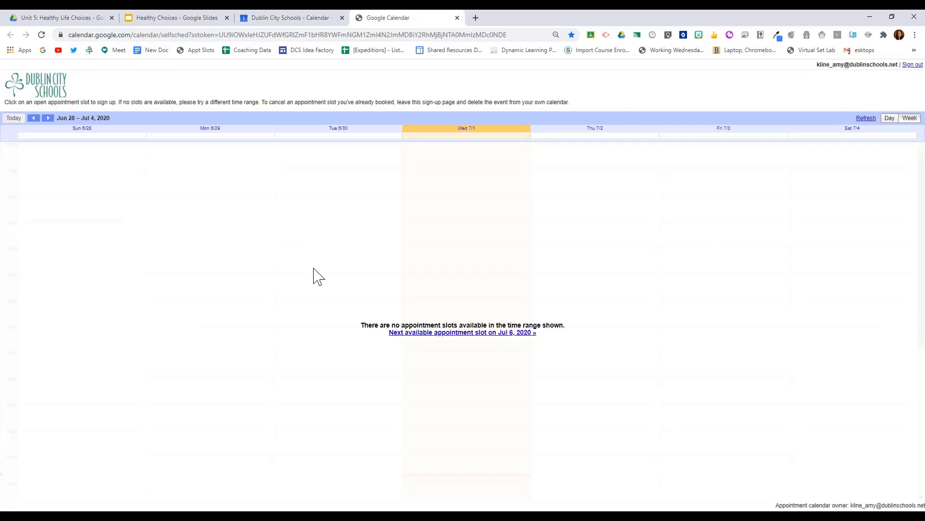
click(440, 333)
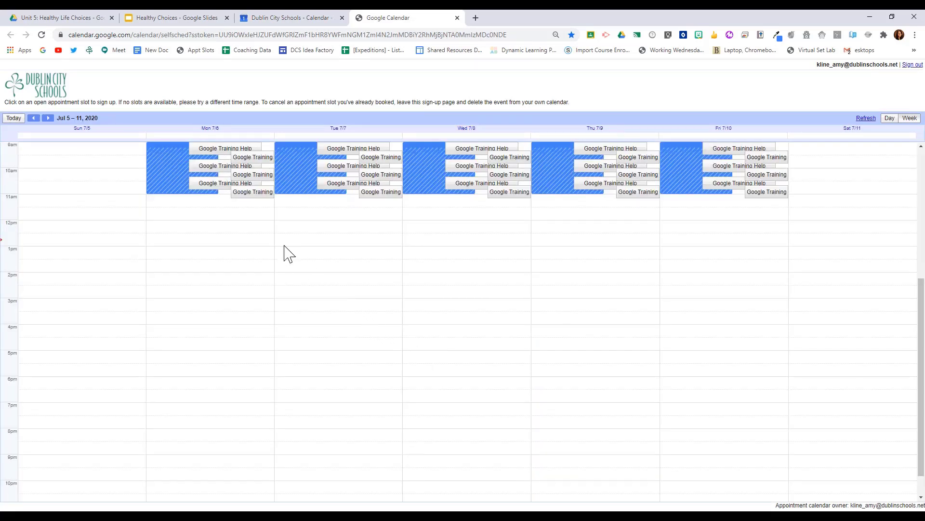
Copy the appointment page's address, open it in a new incognito window and go to the week of the next available slot, Jul 6, 2020
click(316, 34)
key(ctrl+c)
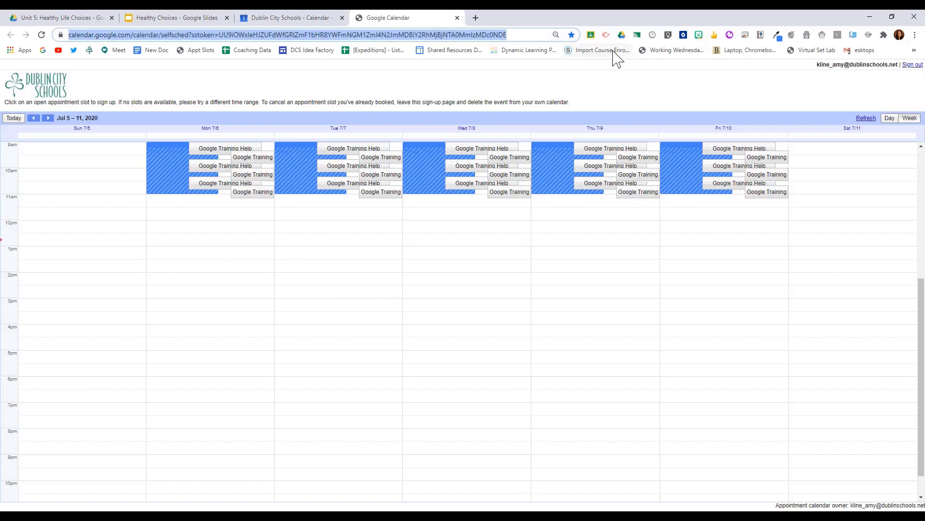
click(915, 35)
click(839, 75)
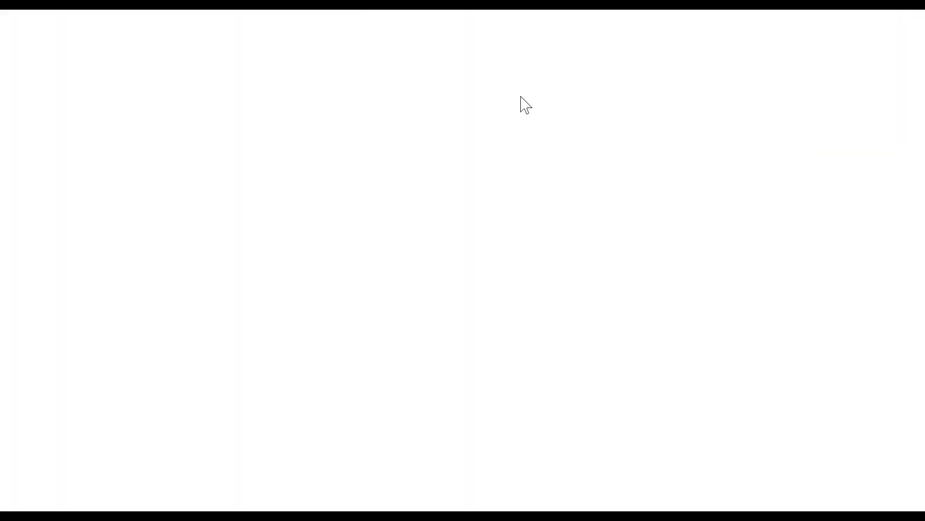
key(ctrl+v)
key(Return)
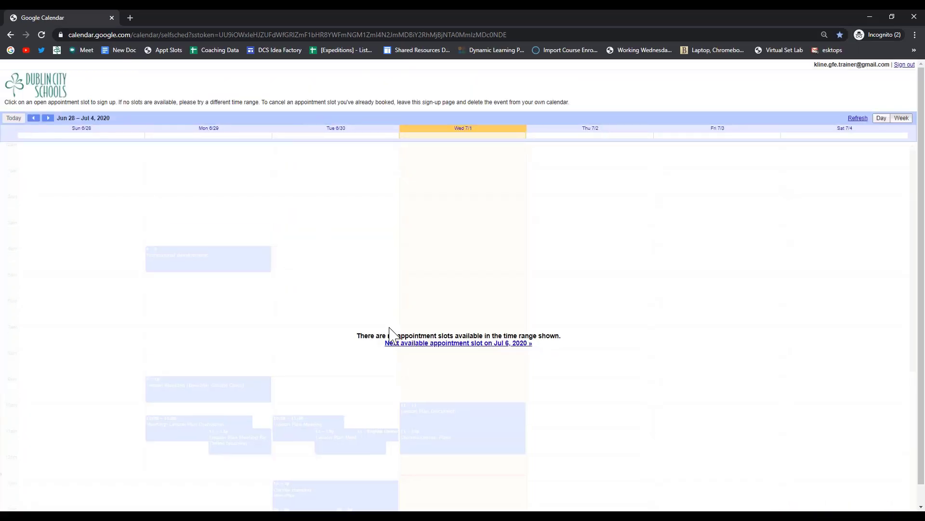
click(405, 343)
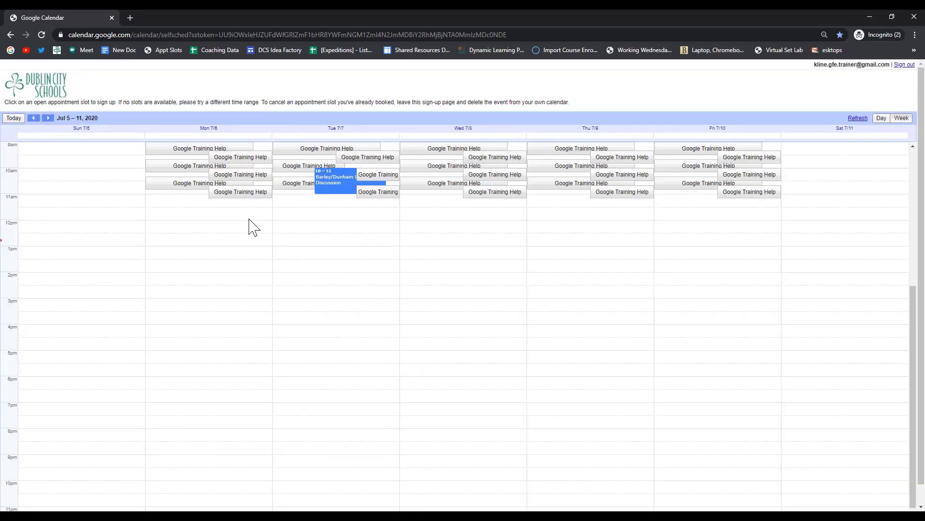
Book the Mon, July 6, 9:00am – 9:20am slot with the description "I would like to talk about appointment slots in calendar."
click(189, 151)
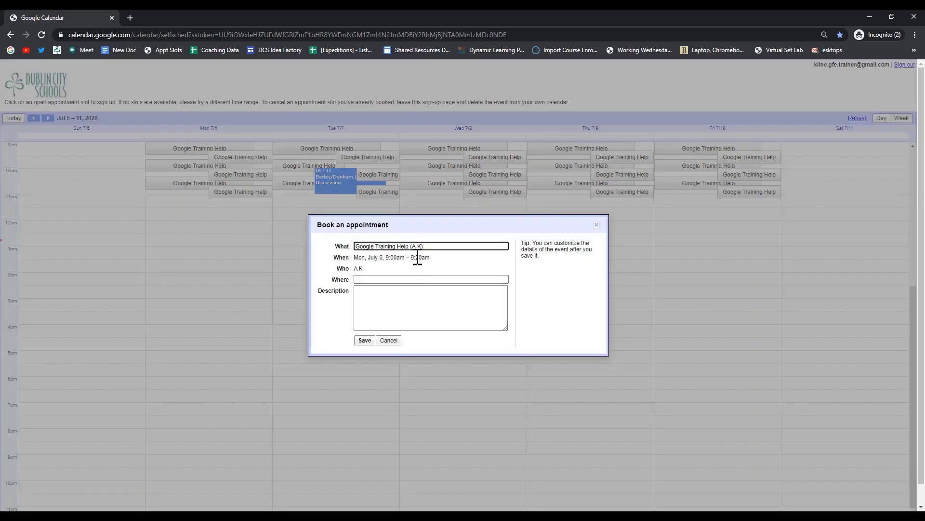
drag(424, 247, 410, 246)
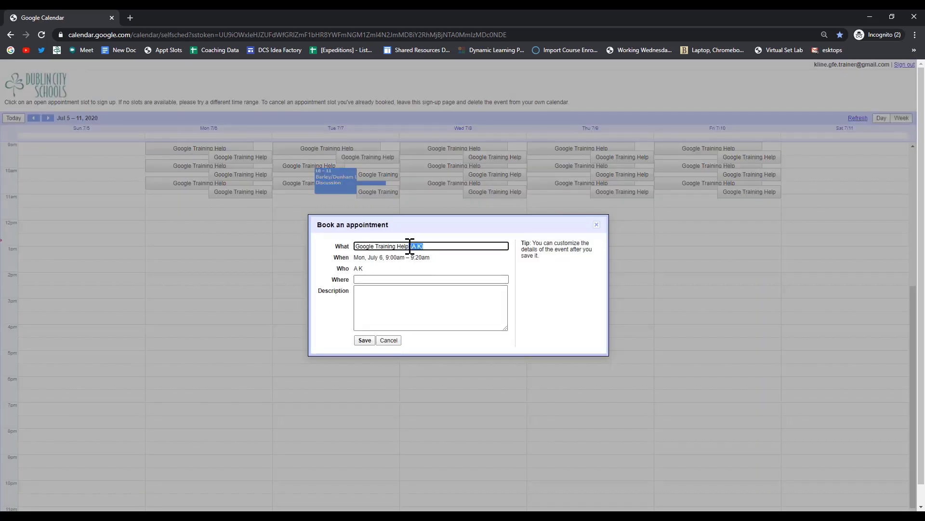
click(414, 297)
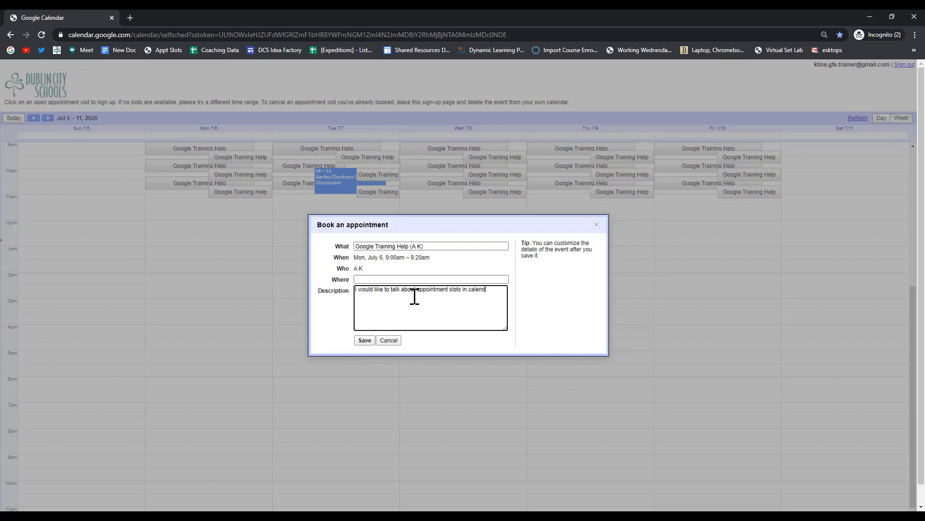
click(365, 340)
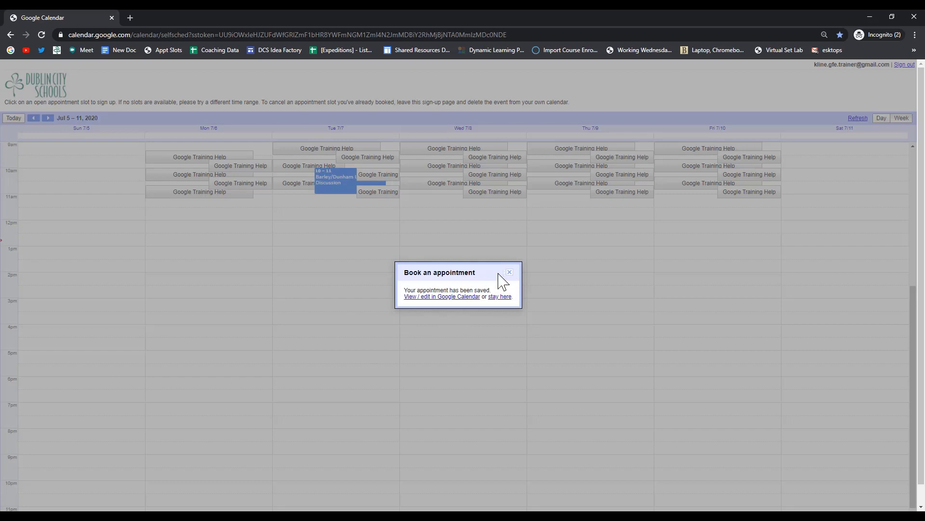
click(510, 273)
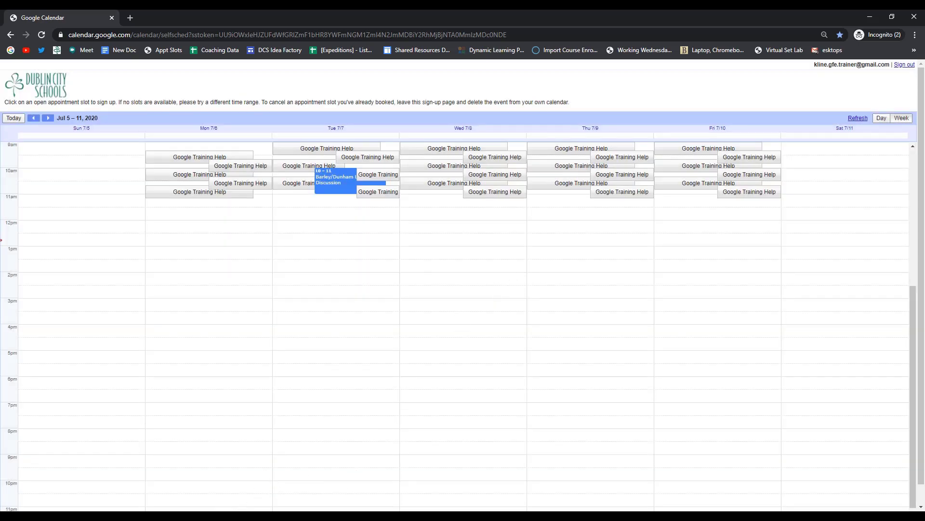
Return to the calendar owner's regular browser window and open the Gmail inbox in a new tab
click(133, 518)
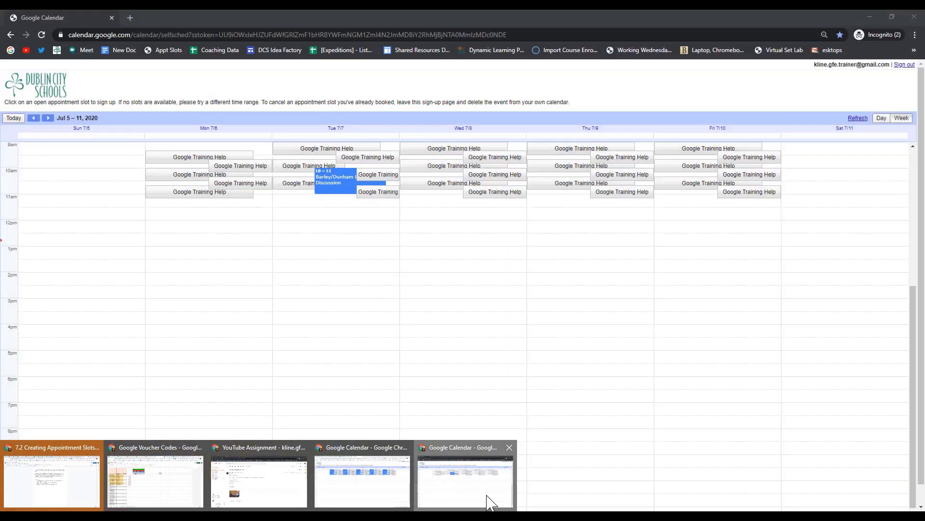
click(487, 499)
click(132, 519)
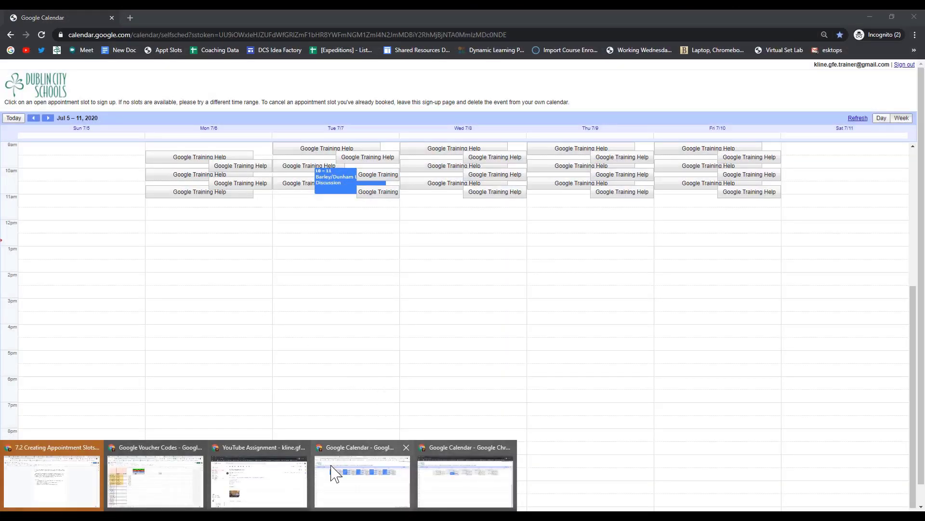
click(343, 487)
click(478, 20)
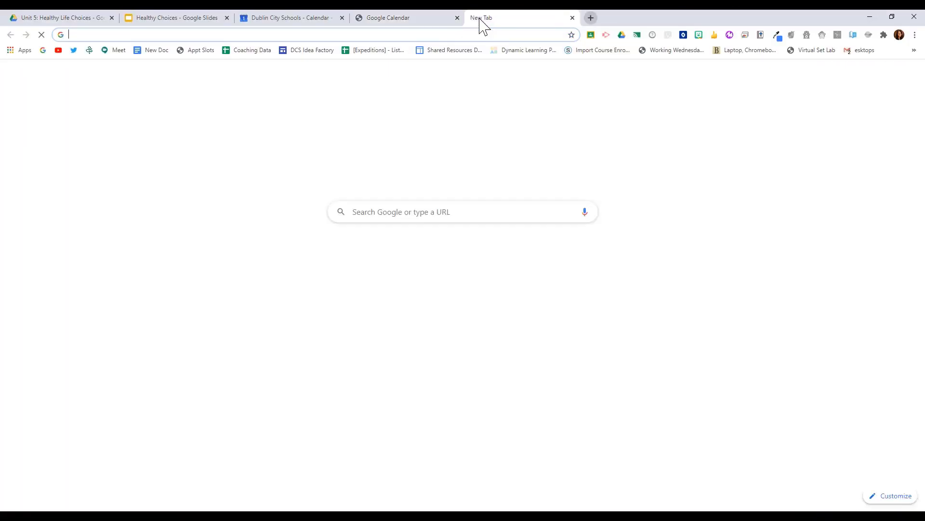
text(mail)
key(Return)
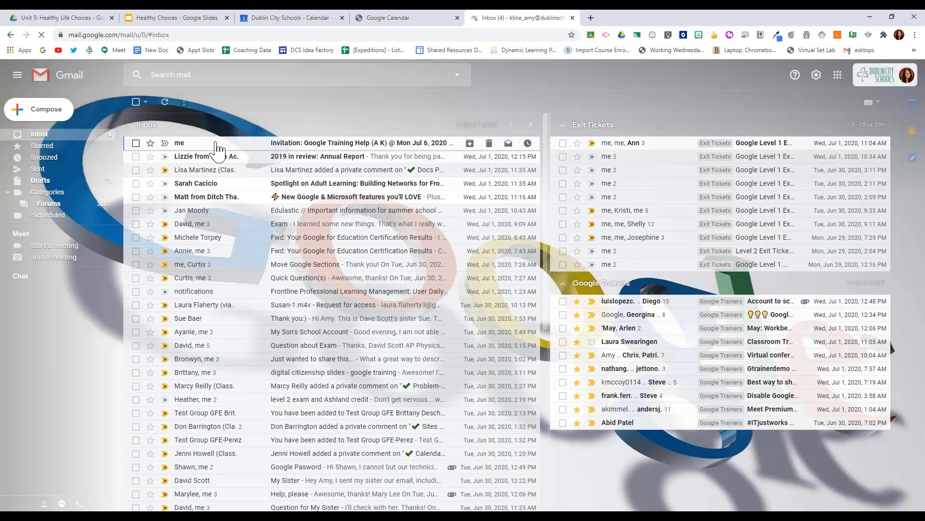
Read the description in the Google Training Help invitation email for Jul 6 and view the appointment on Google Calendar
click(218, 150)
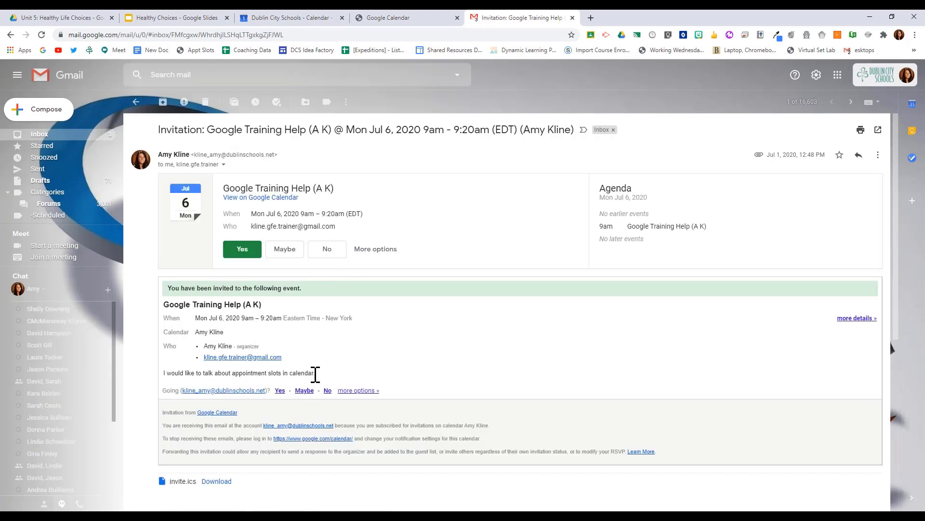
drag(314, 373, 167, 378)
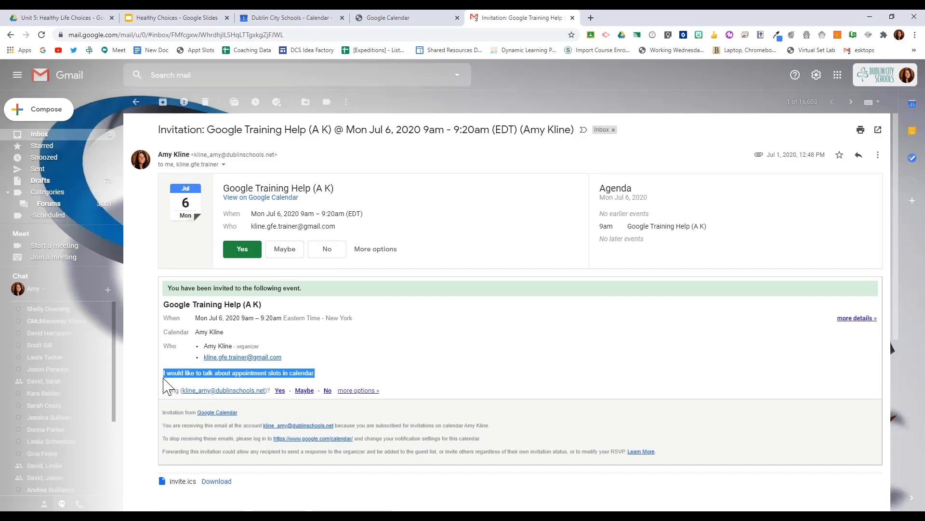
click(341, 374)
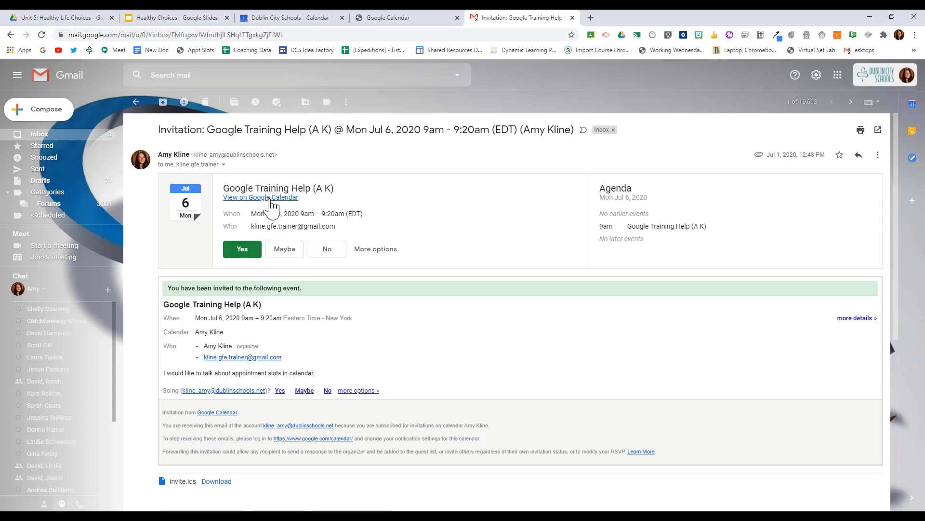
click(271, 198)
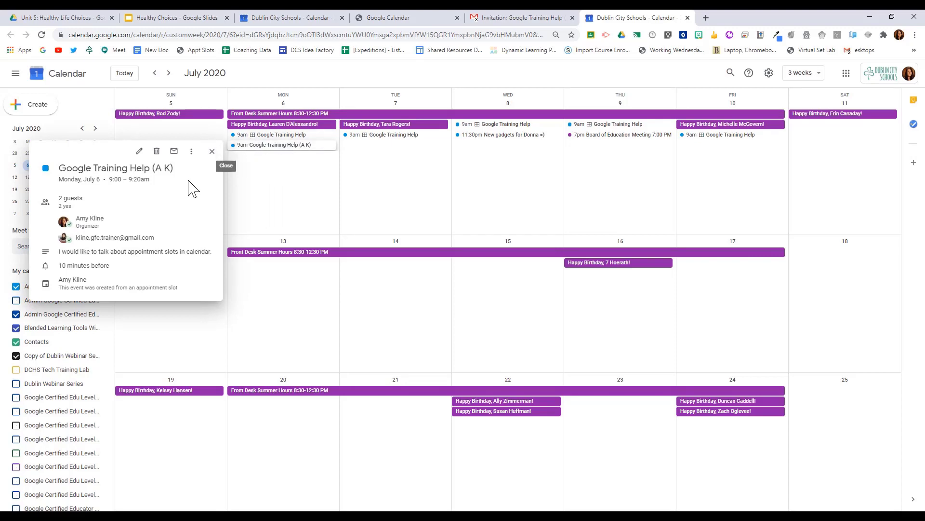
Add Google Meet video conferencing to the booked July 6 appointment, save it with update emails to the guests, and view its details
click(139, 152)
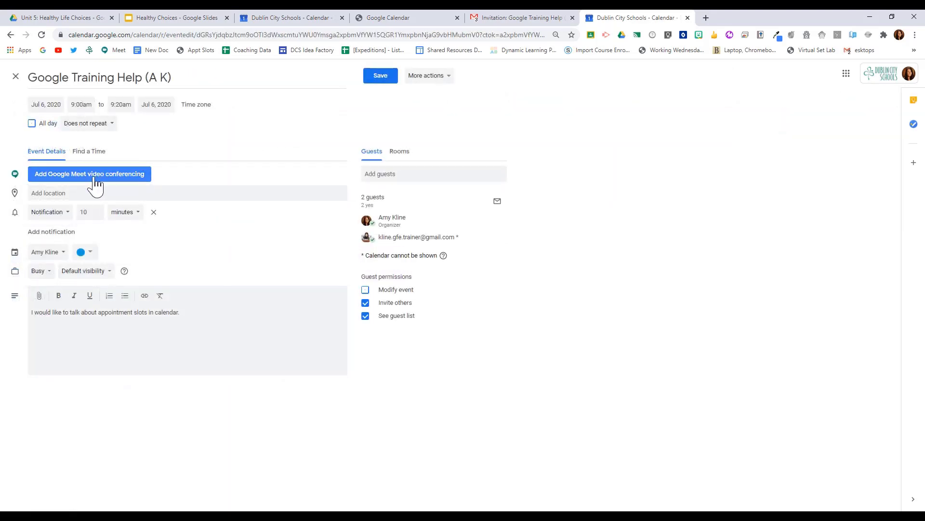
click(83, 177)
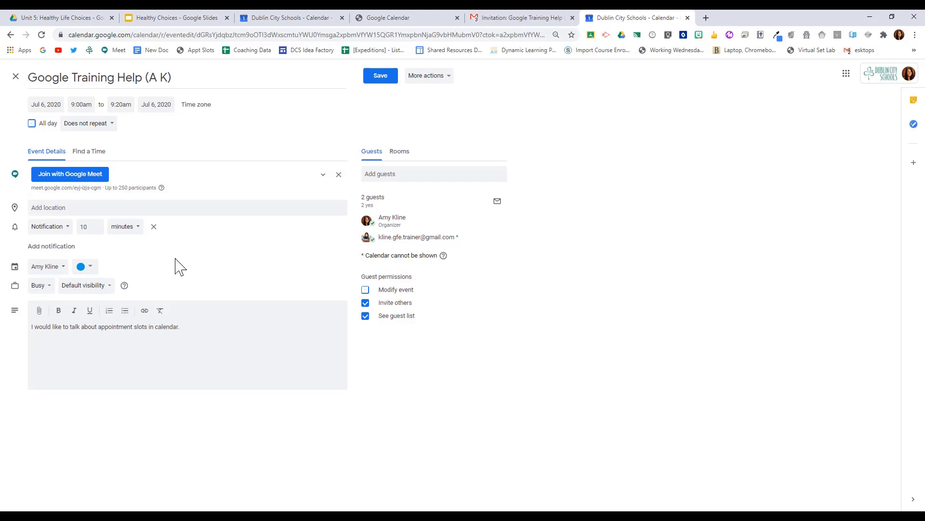
click(378, 79)
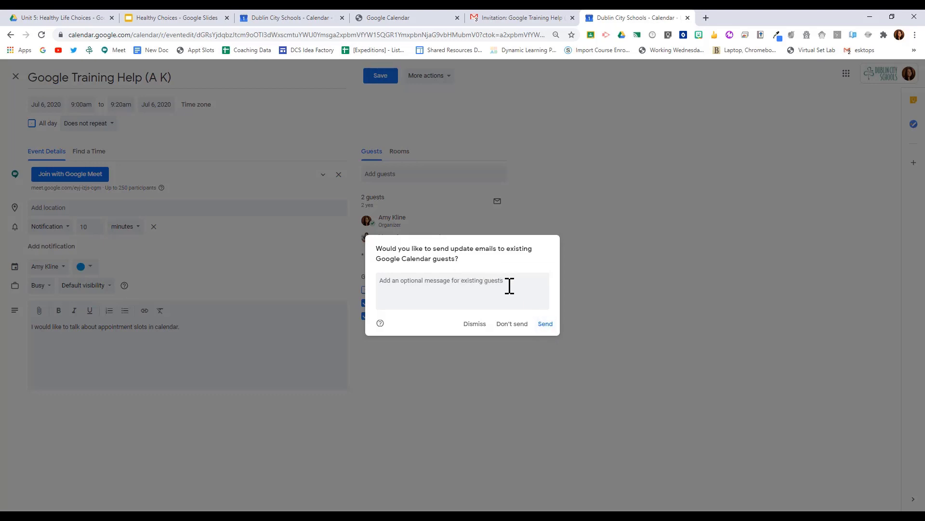
click(545, 324)
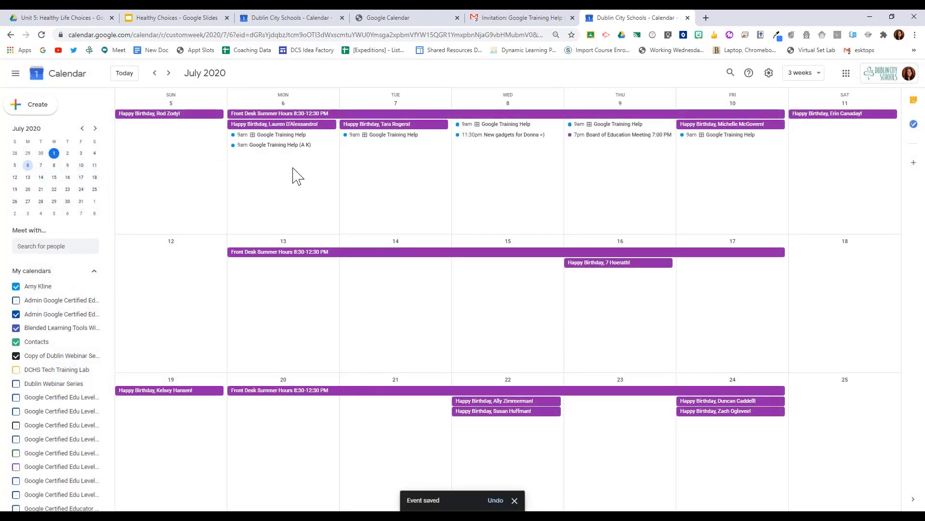
click(274, 146)
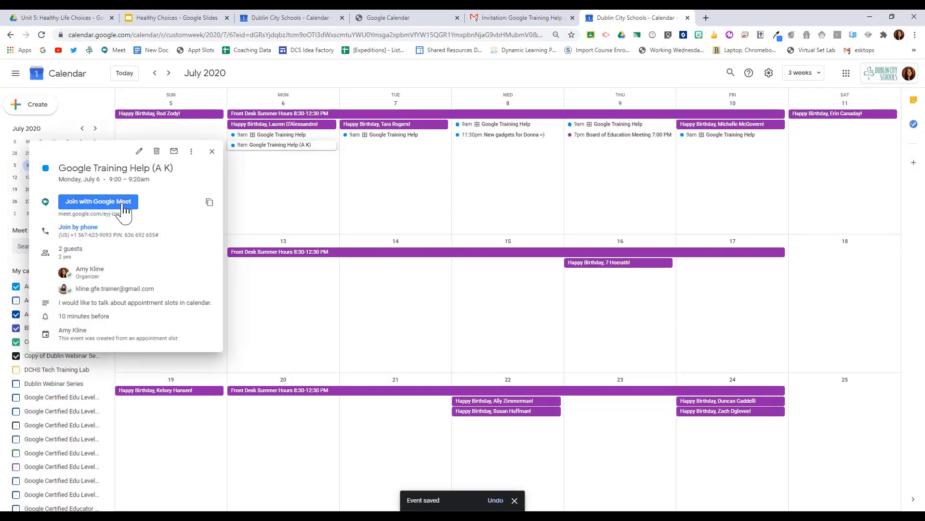